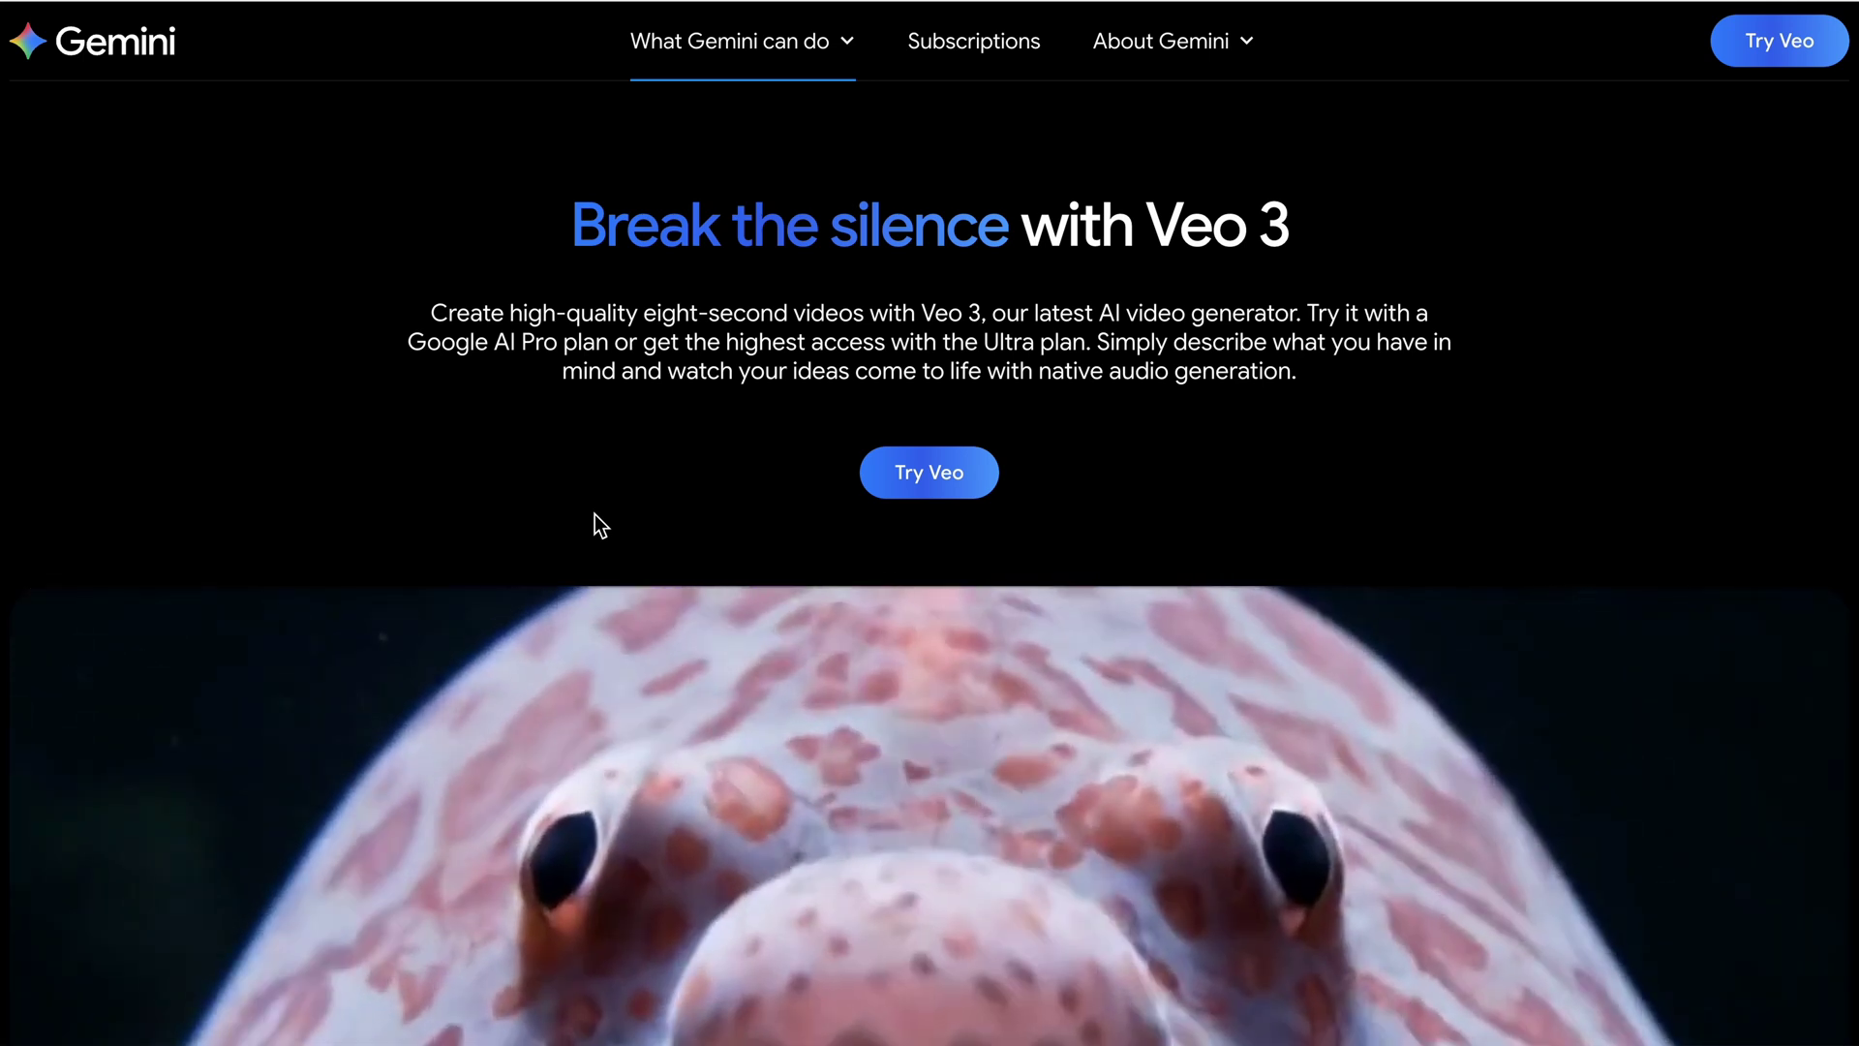
pyautogui.scroll(-5, 594, 526)
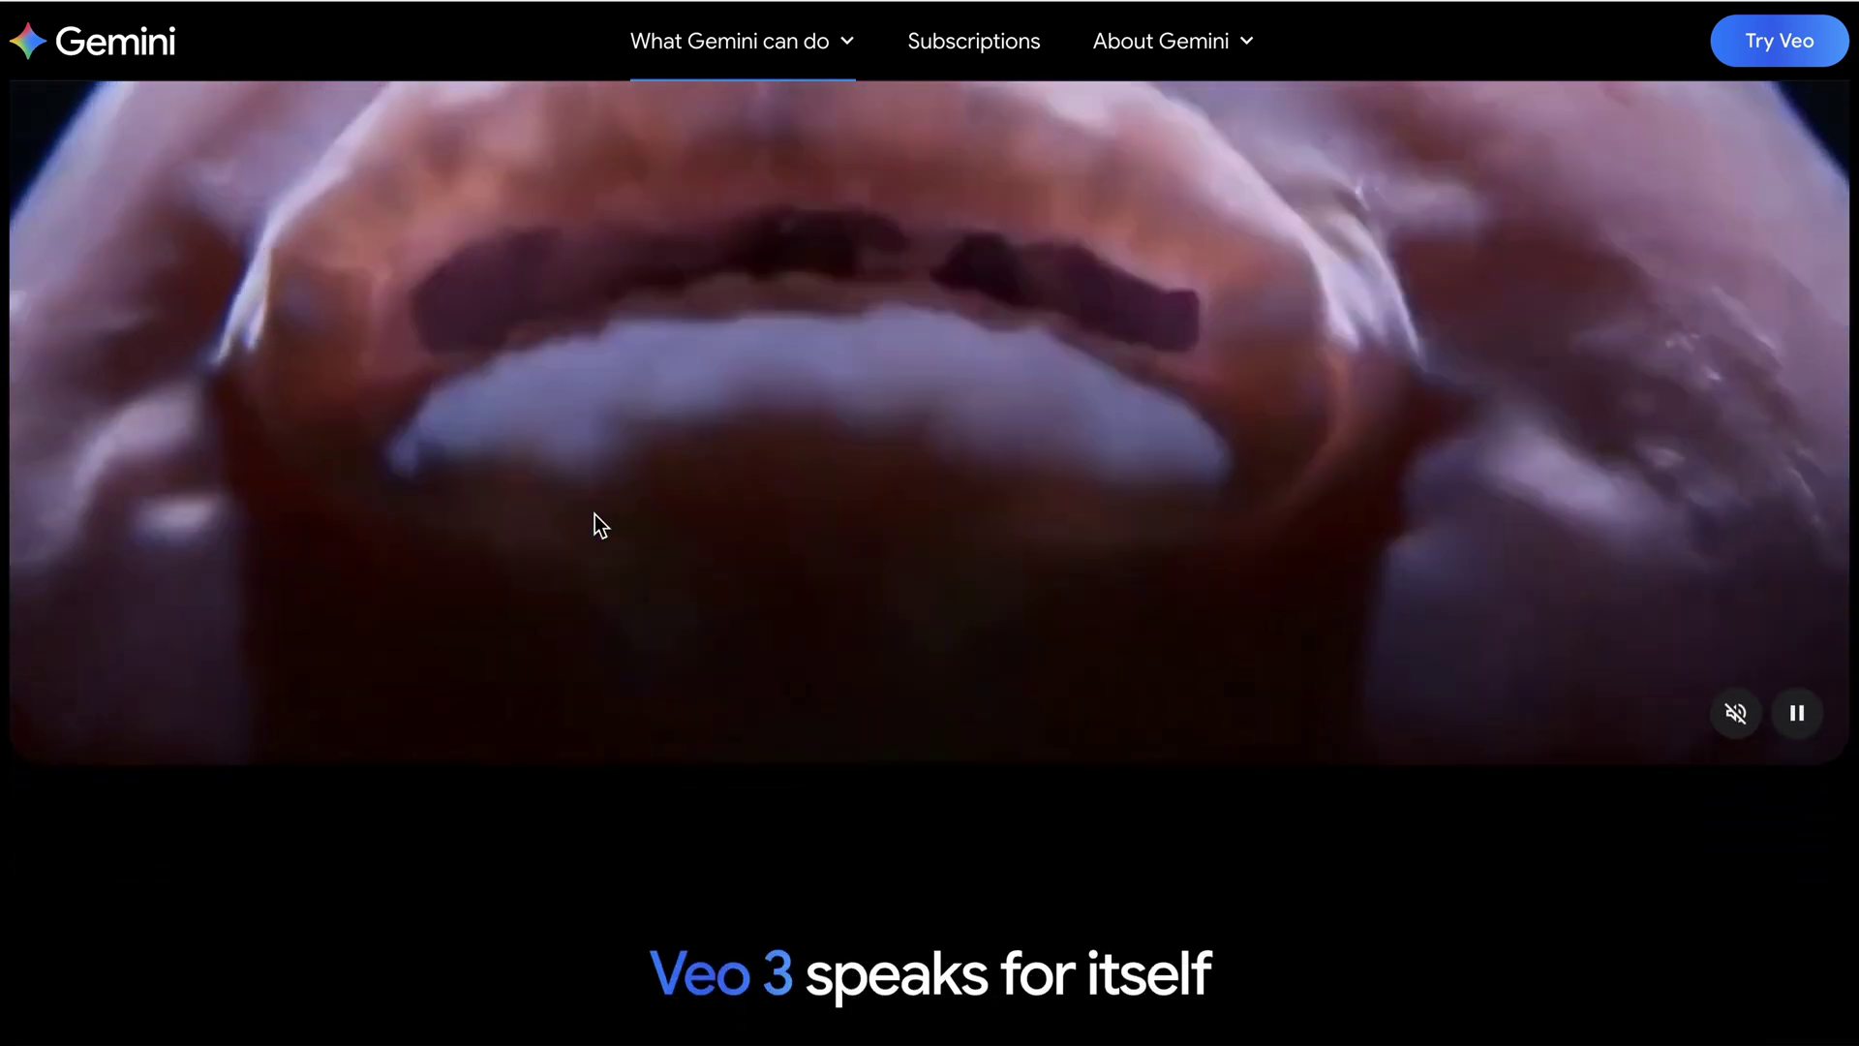
pyautogui.scroll(-2, 594, 527)
pyautogui.scroll(-3, 595, 526)
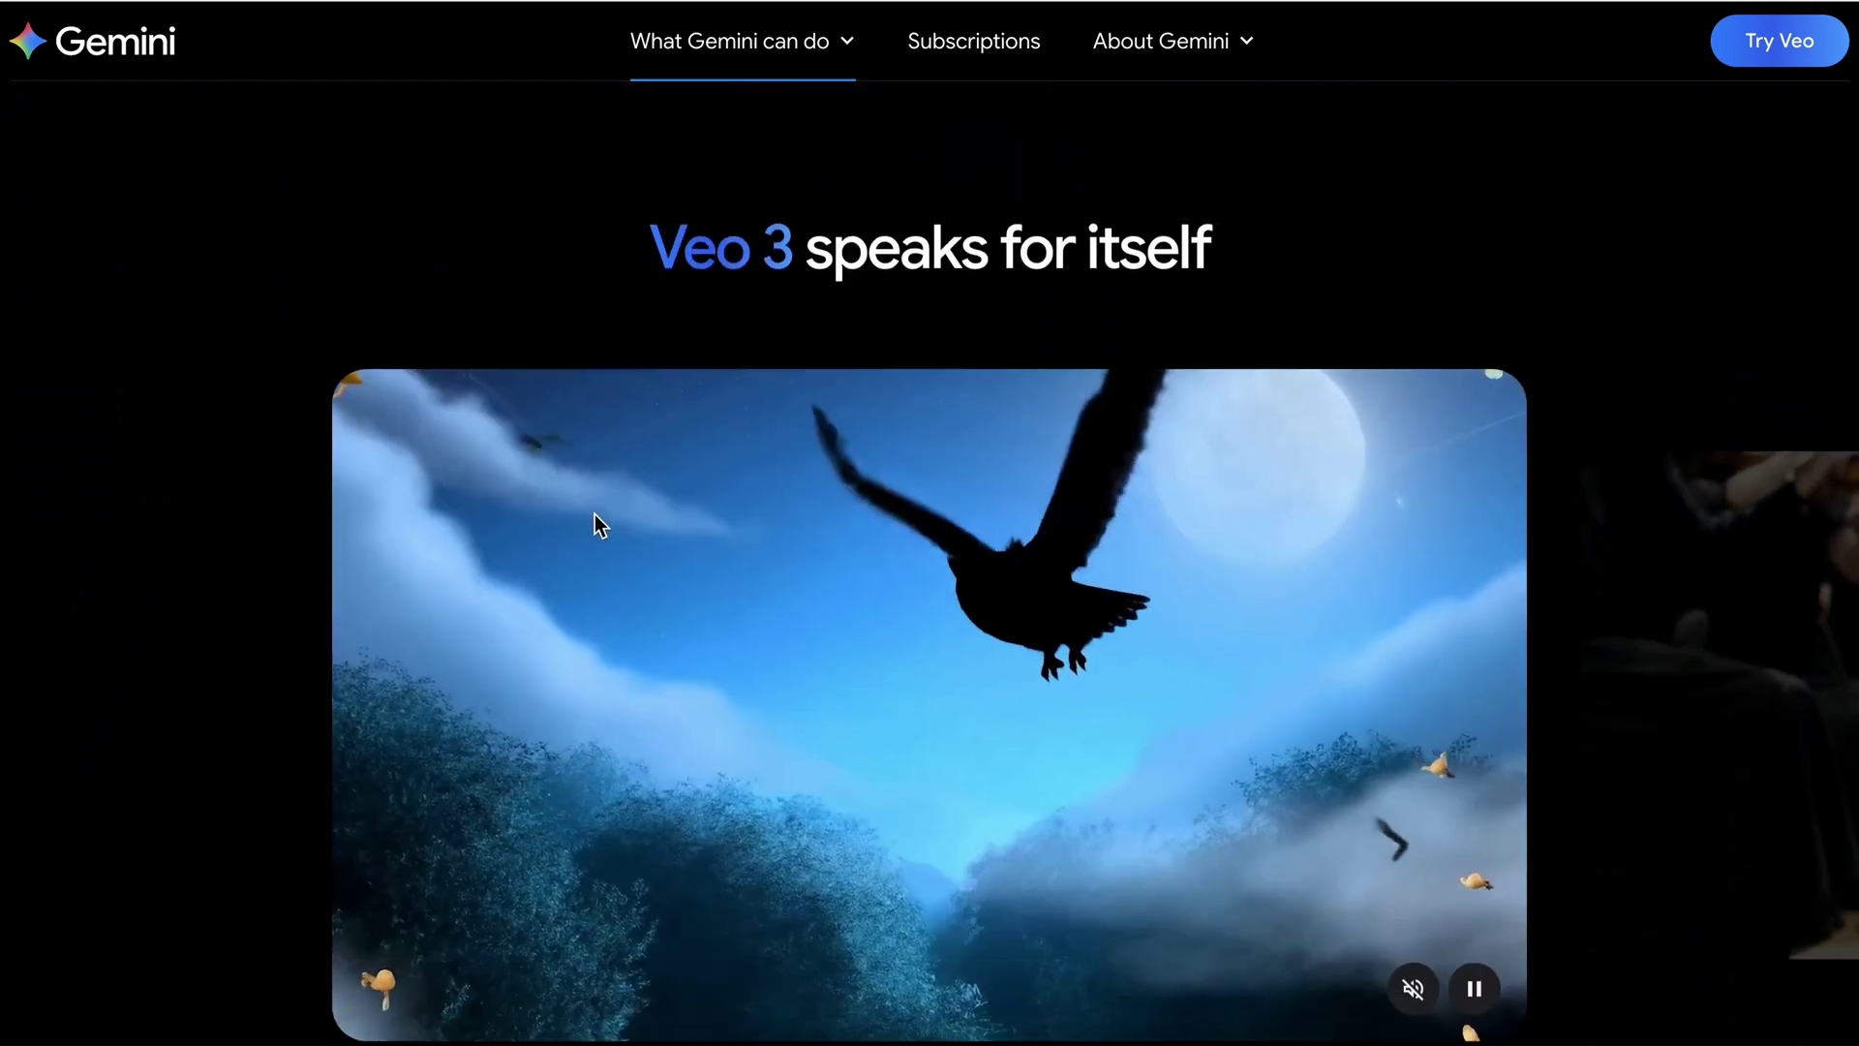
pyautogui.scroll(-2, 594, 526)
pyautogui.scroll(-3, 594, 526)
pyautogui.scroll(-3, 593, 526)
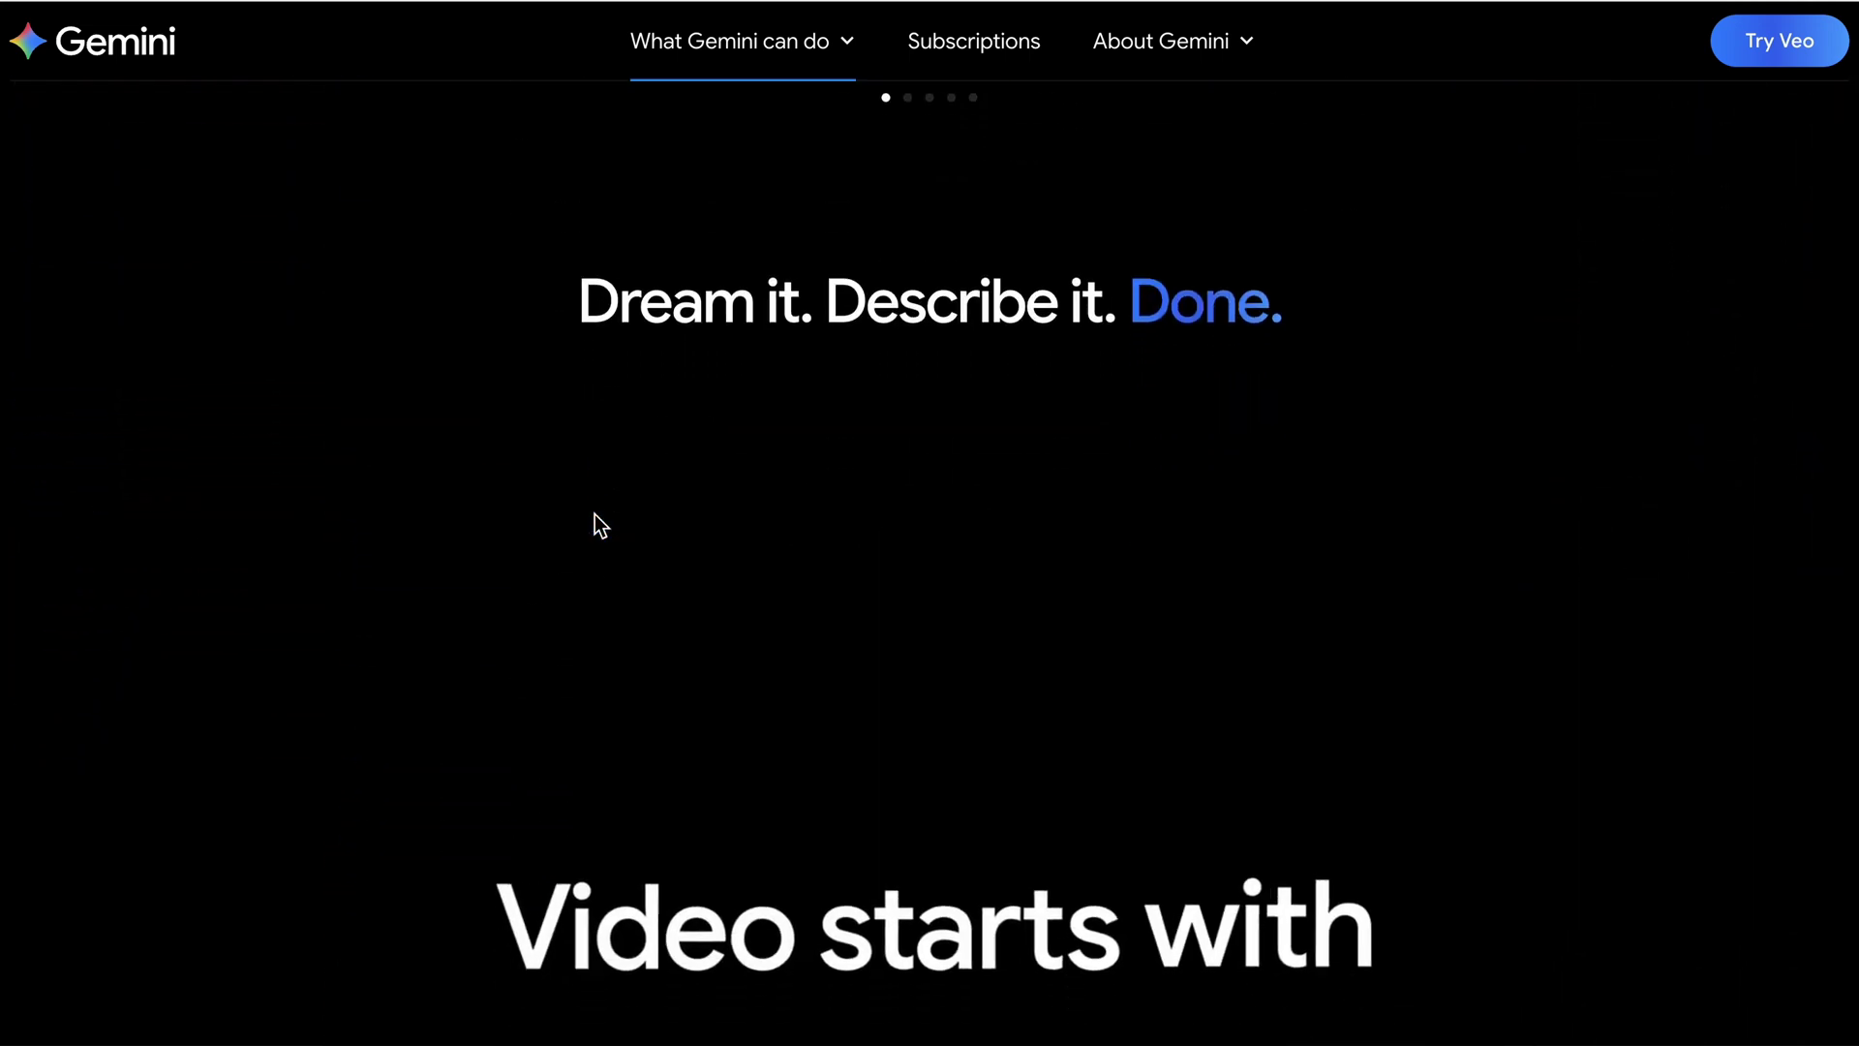
pyautogui.scroll(-5, 595, 515)
pyautogui.scroll(-1, 595, 516)
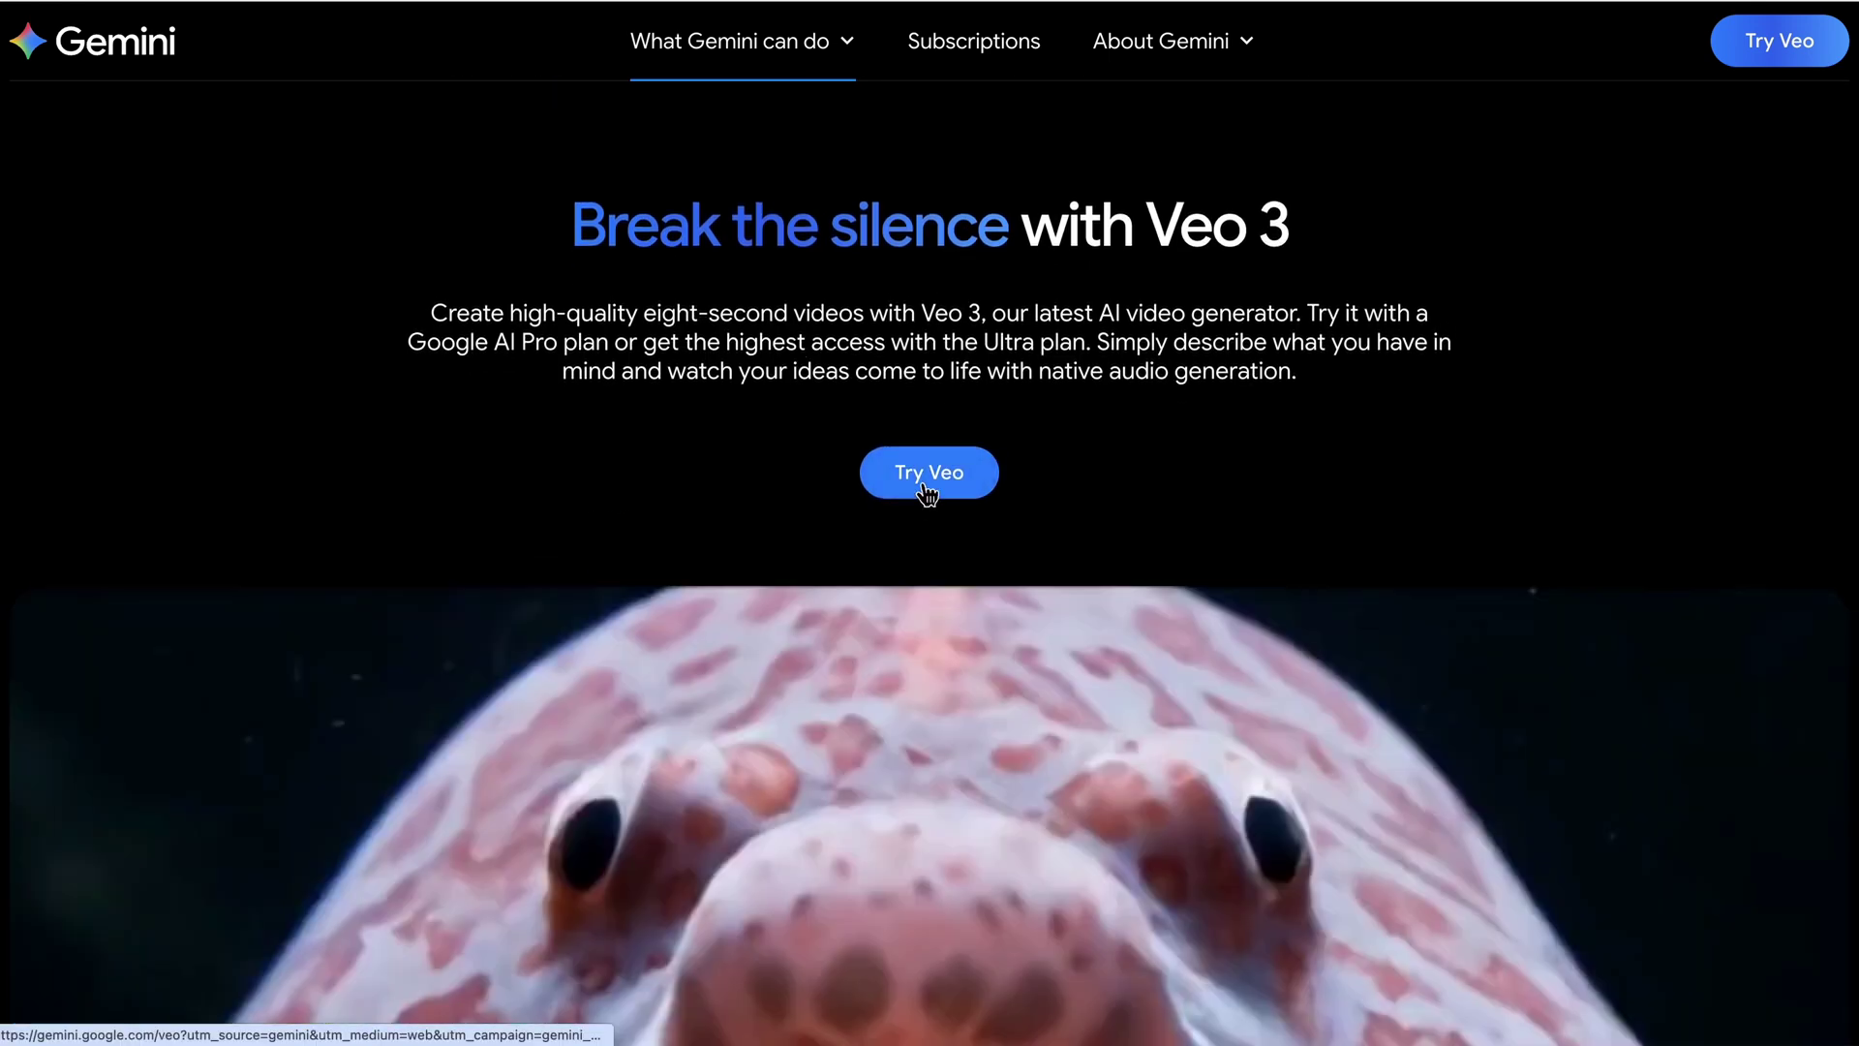
# Step: Go from the google veo 3 search results to the Google DeepMind Veo page
pyautogui.click(927, 492)
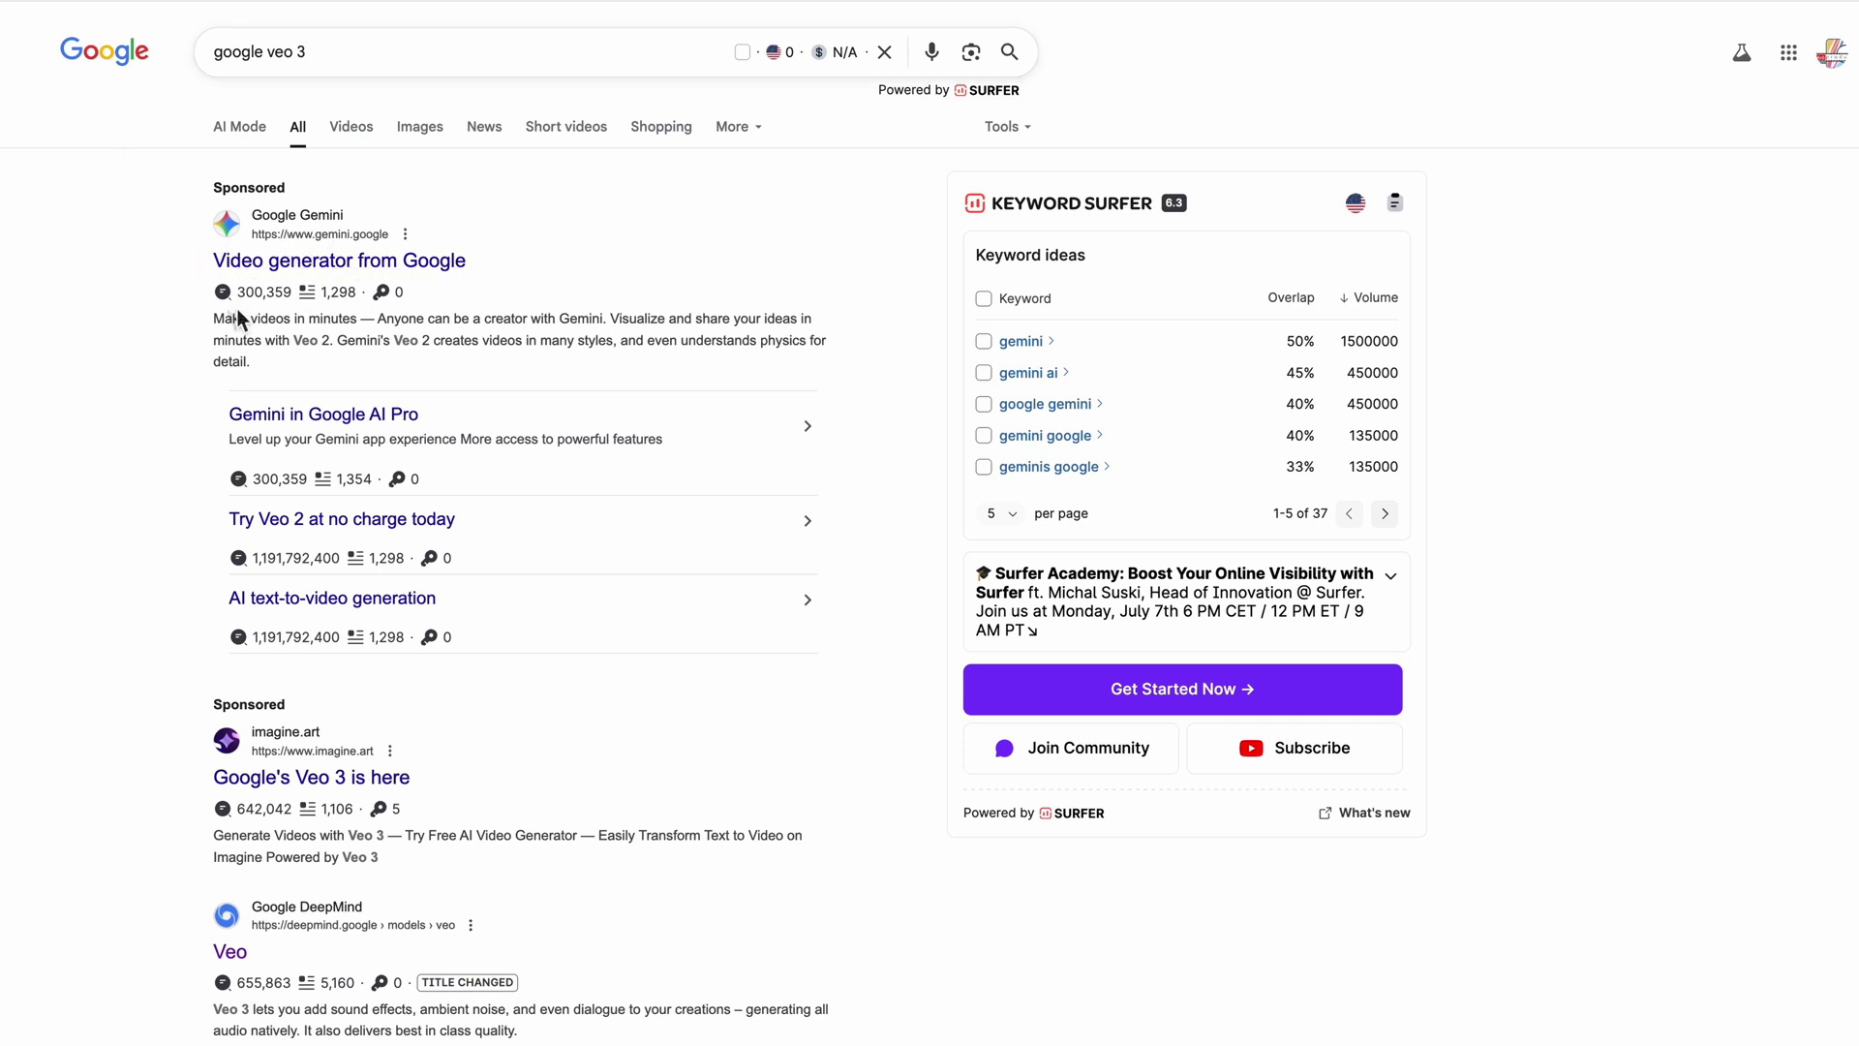
pyautogui.scroll(-2, 237, 310)
pyautogui.click(241, 672)
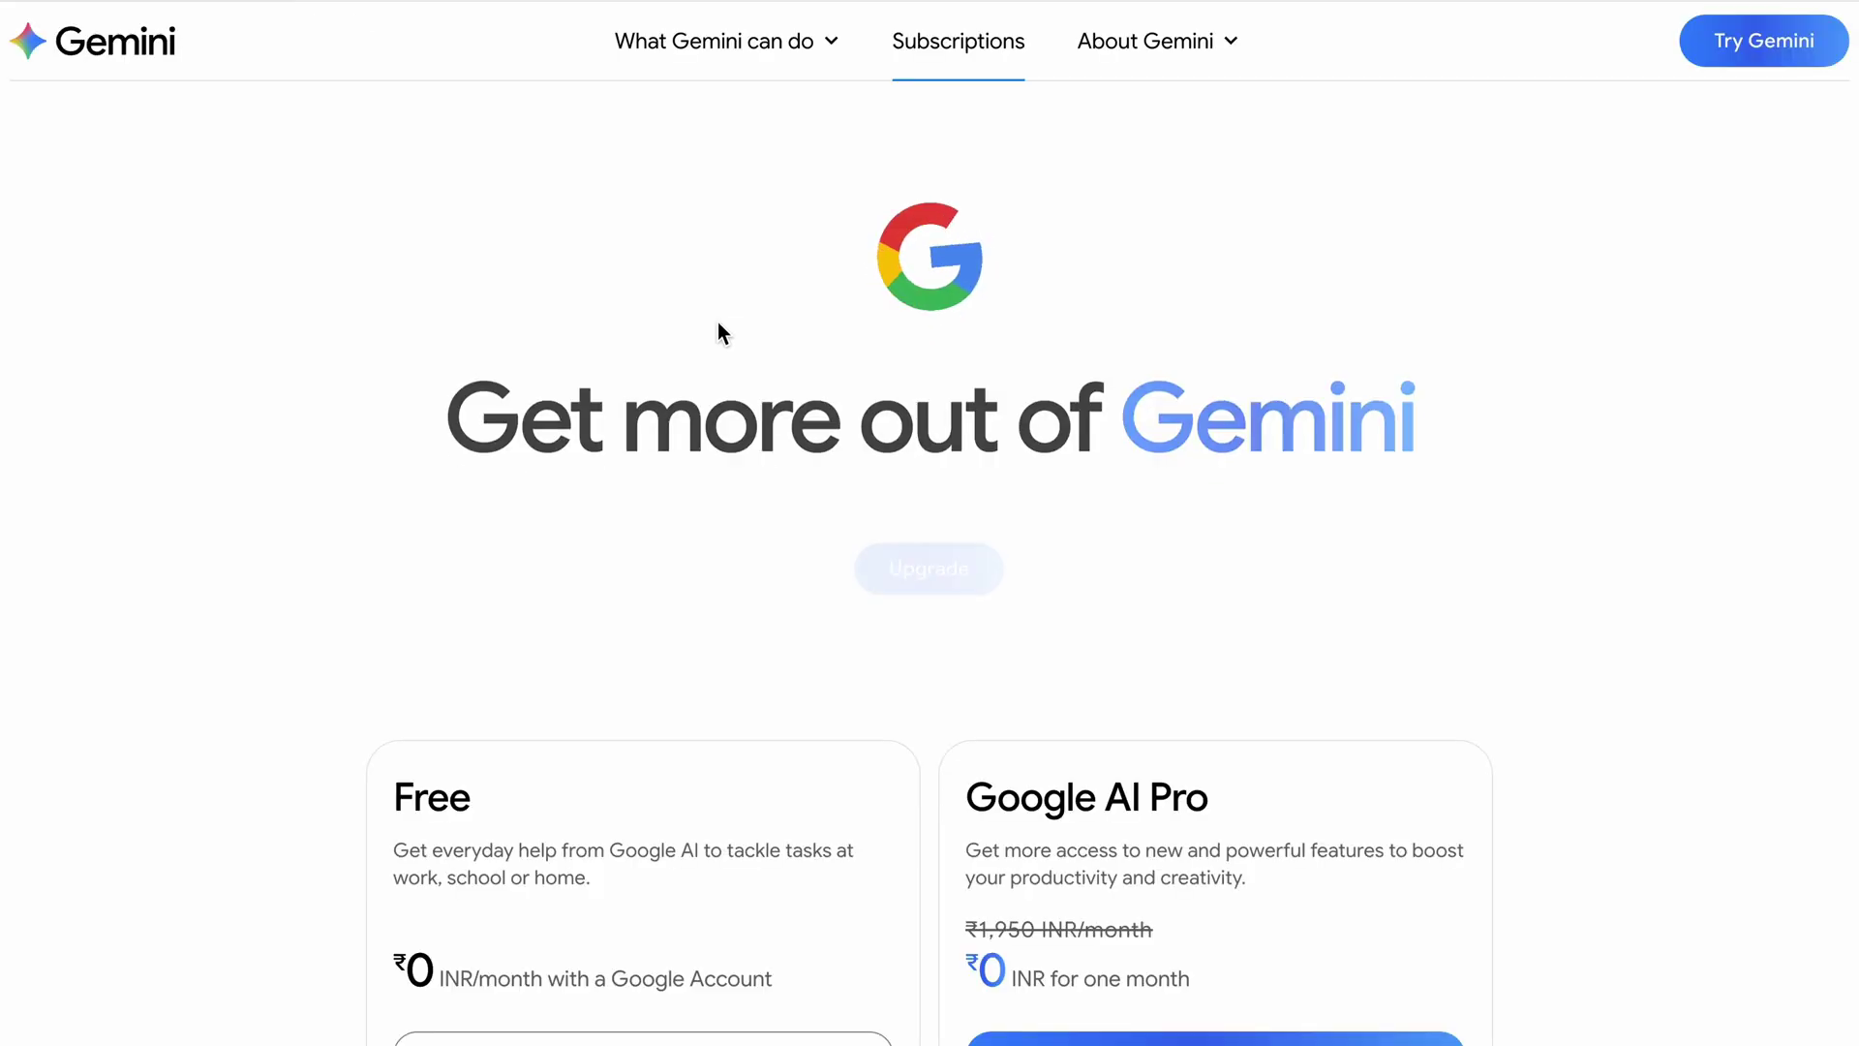
pyautogui.scroll(-4, 718, 332)
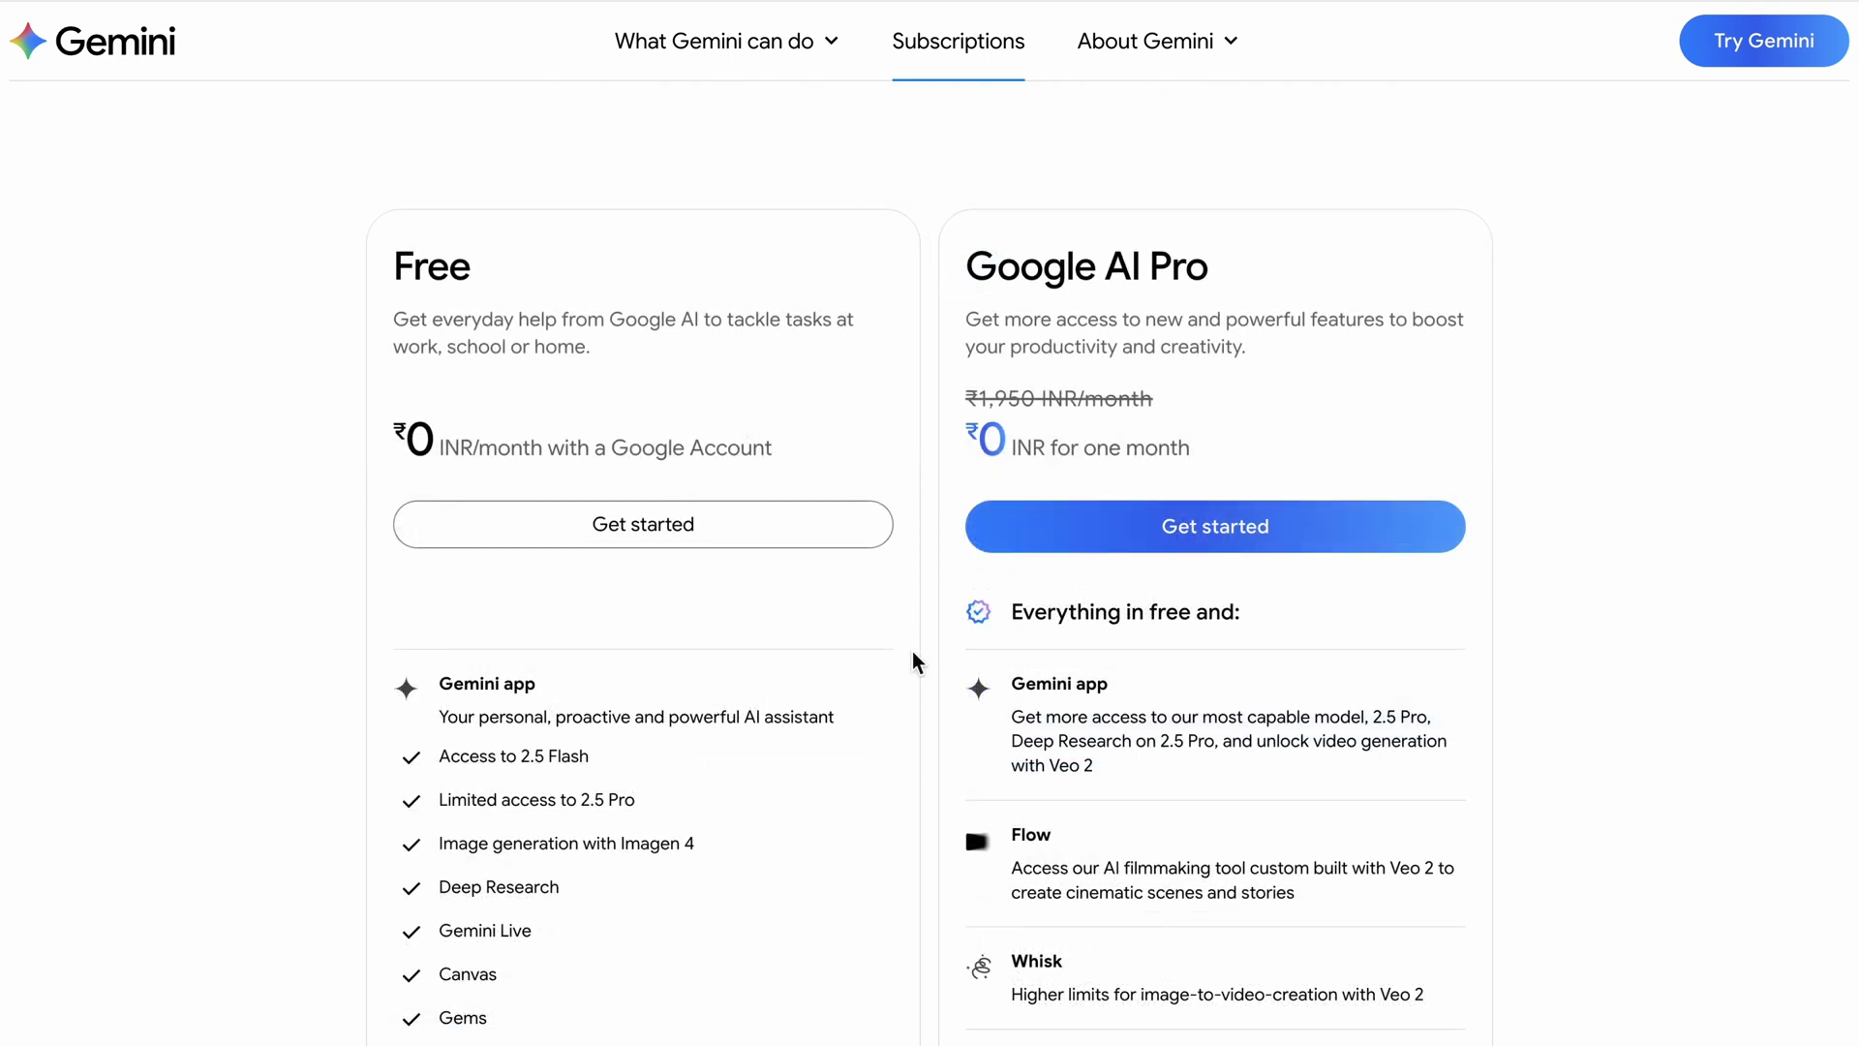
# Step: Choose Get started under the Google AI Pro plan on Gemini's pricing page
pyautogui.click(1200, 538)
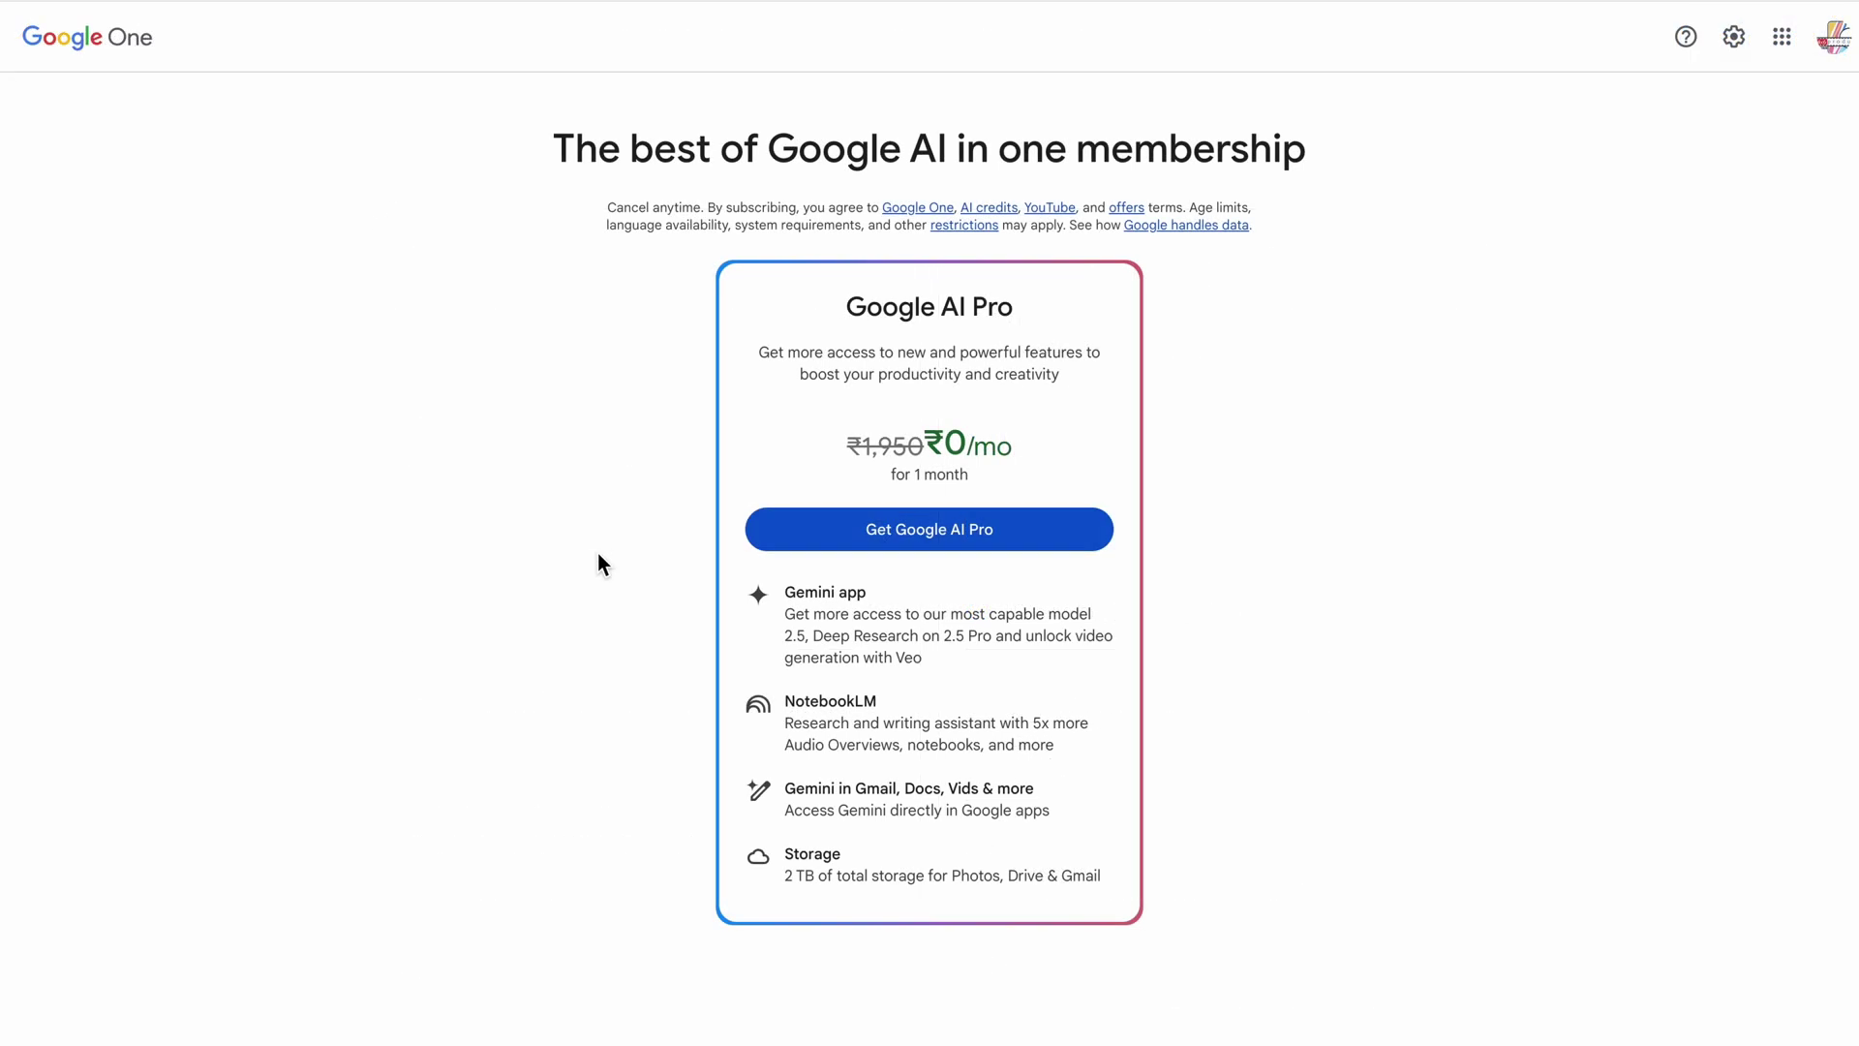
# Step: Confirm the free one-month Google AI Pro trial in Google One checkout
pyautogui.click(912, 549)
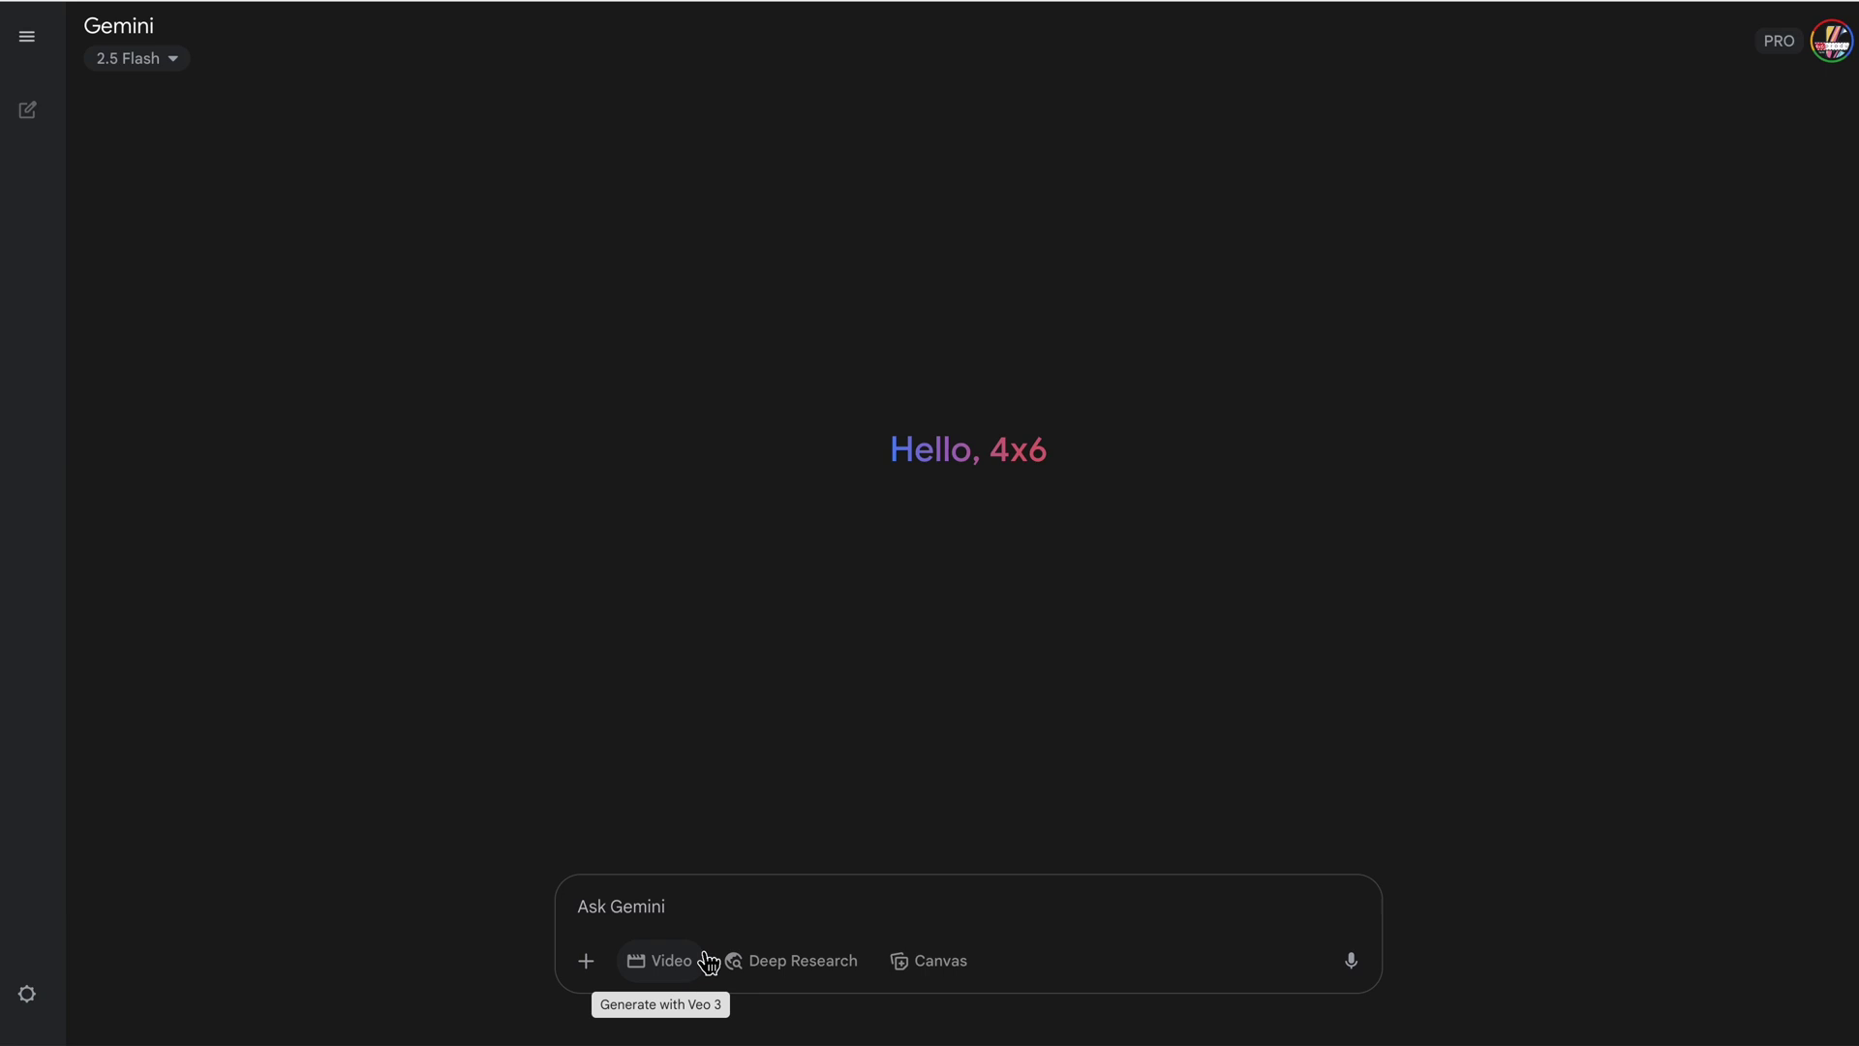
# Step: Switch the chat to Veo 3 video mode and paste the muddy-trench soldiers prompt
pyautogui.click(665, 964)
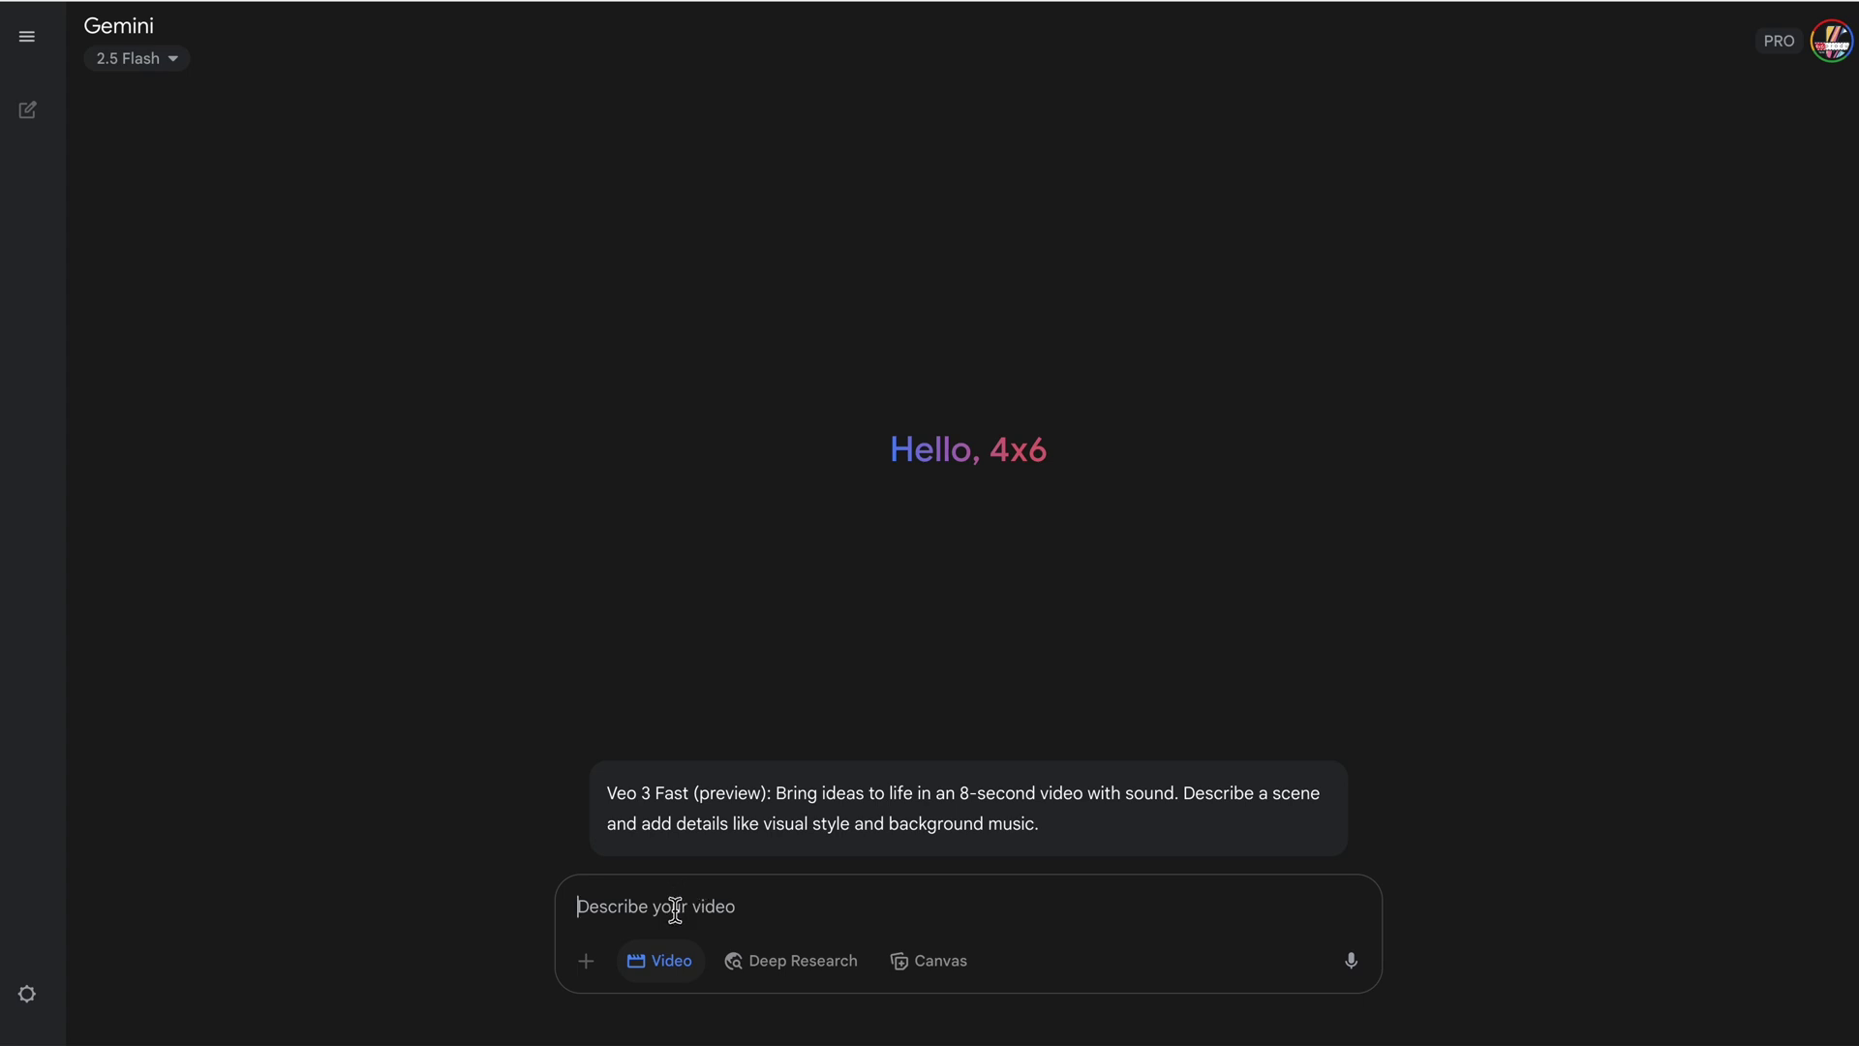
pyautogui.write('A desolate, muddy trench landscape under a somber, cloudy sky. Silhouetted soldiers huddle, looking exhausted and weary. The ground is scarred with craters and barbed wire. Cinematic, photorealistic, wide shot, 16:9 aspect ratio, muted color palette, dramatic natural lighting.')
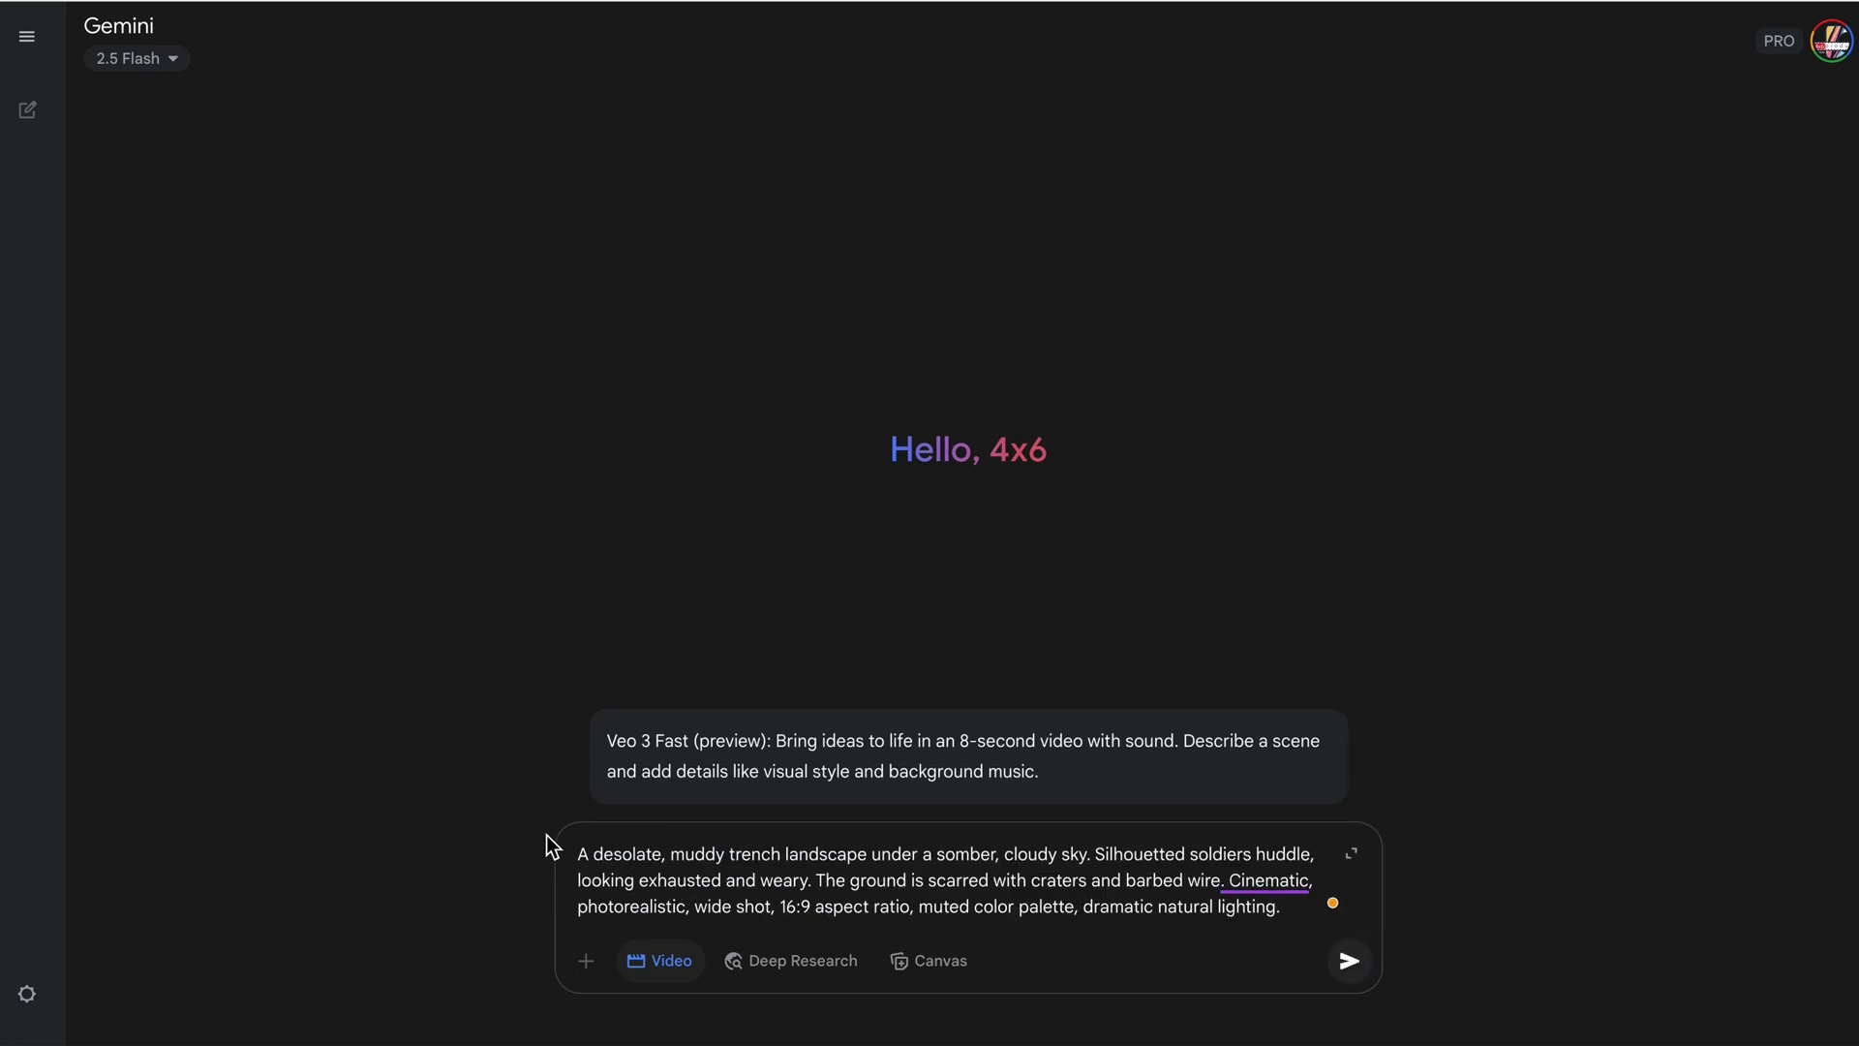
# Step: Send the prompt so Gemini generates the 8-second trench video
pyautogui.click(1349, 962)
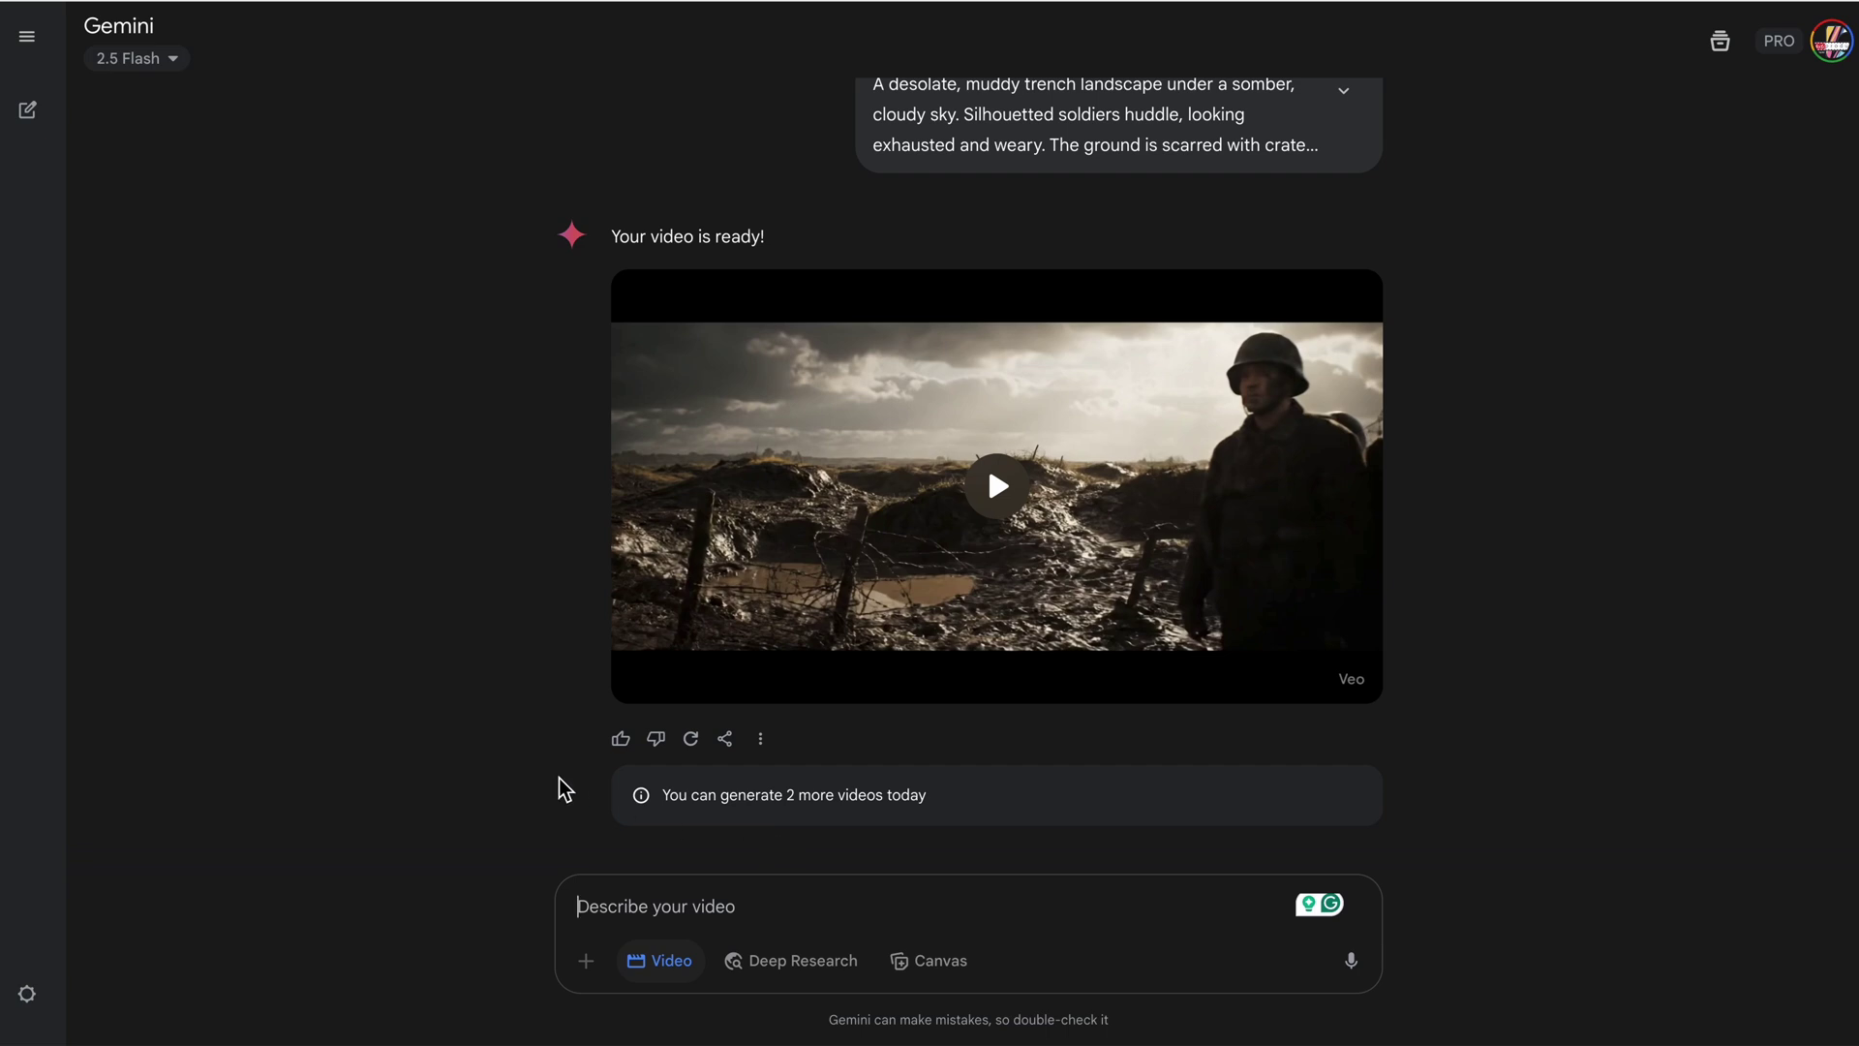
pyautogui.moveTo(998, 494)
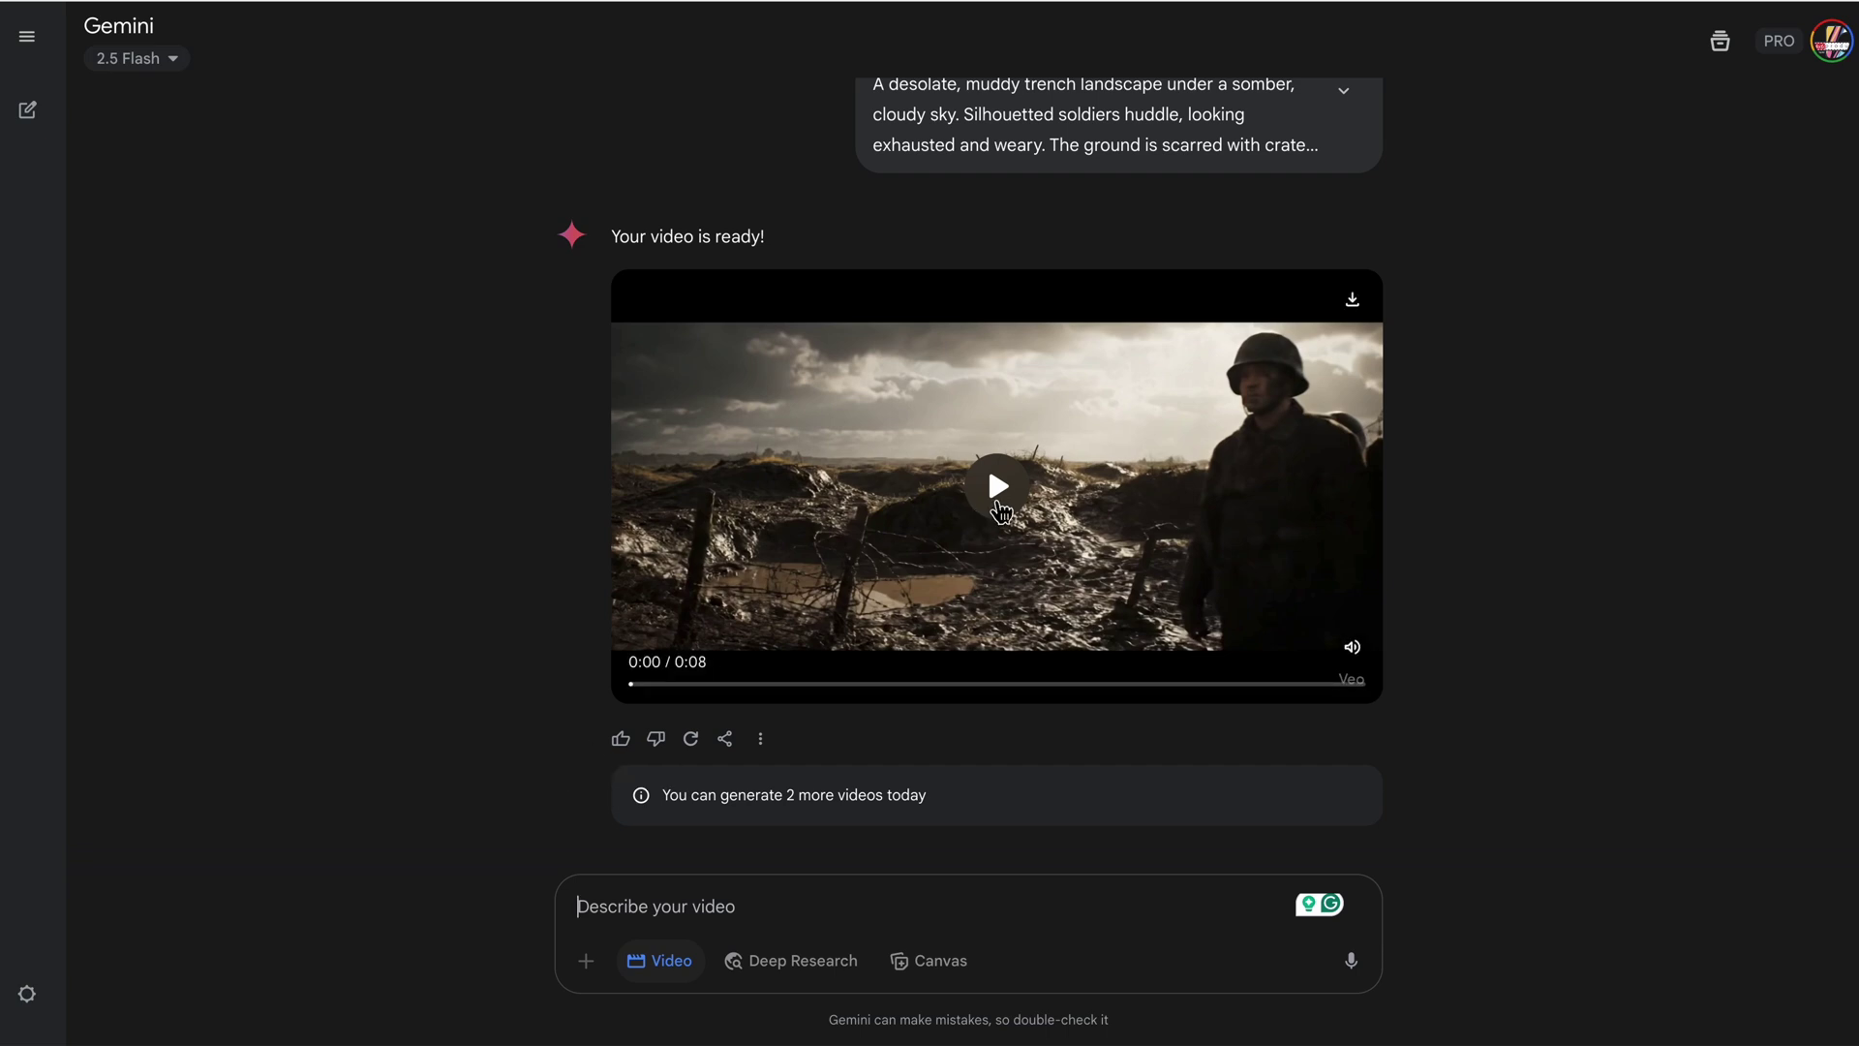
# Step: Play the finished 8-second video of soldiers huddled in the muddy trench
pyautogui.click(1022, 502)
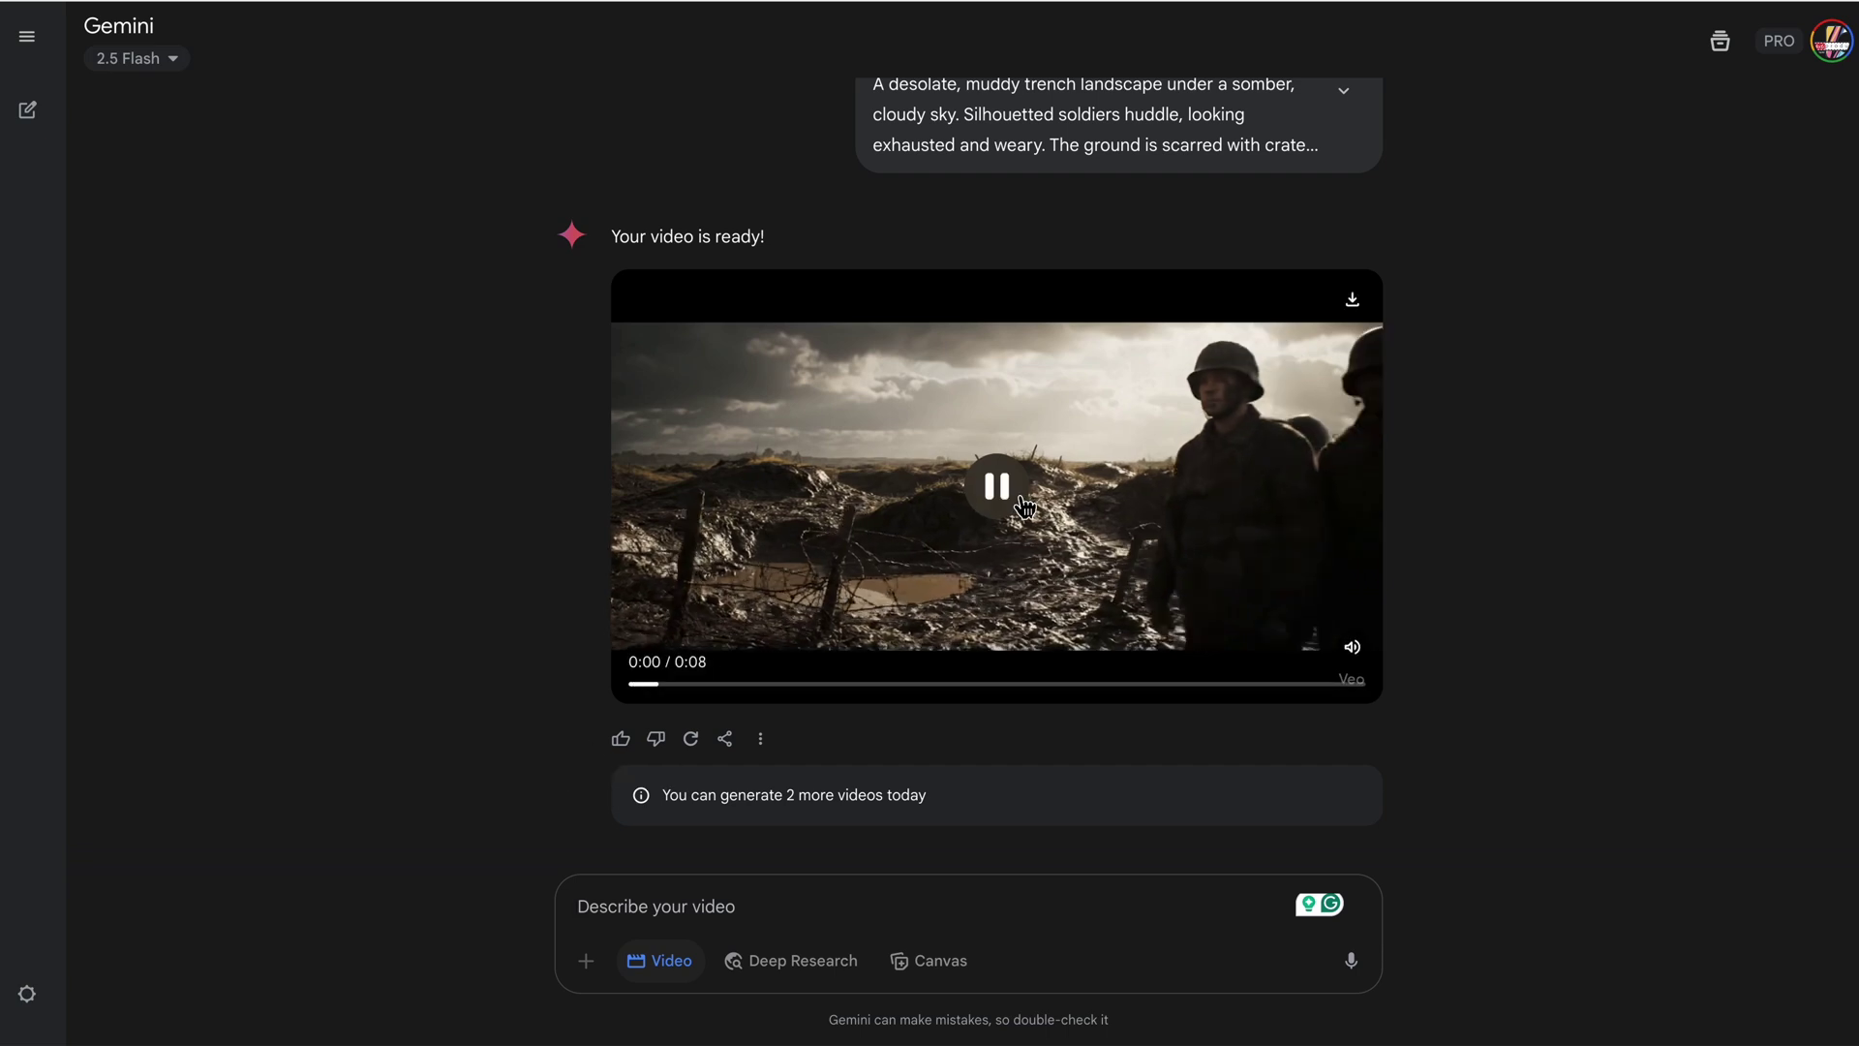